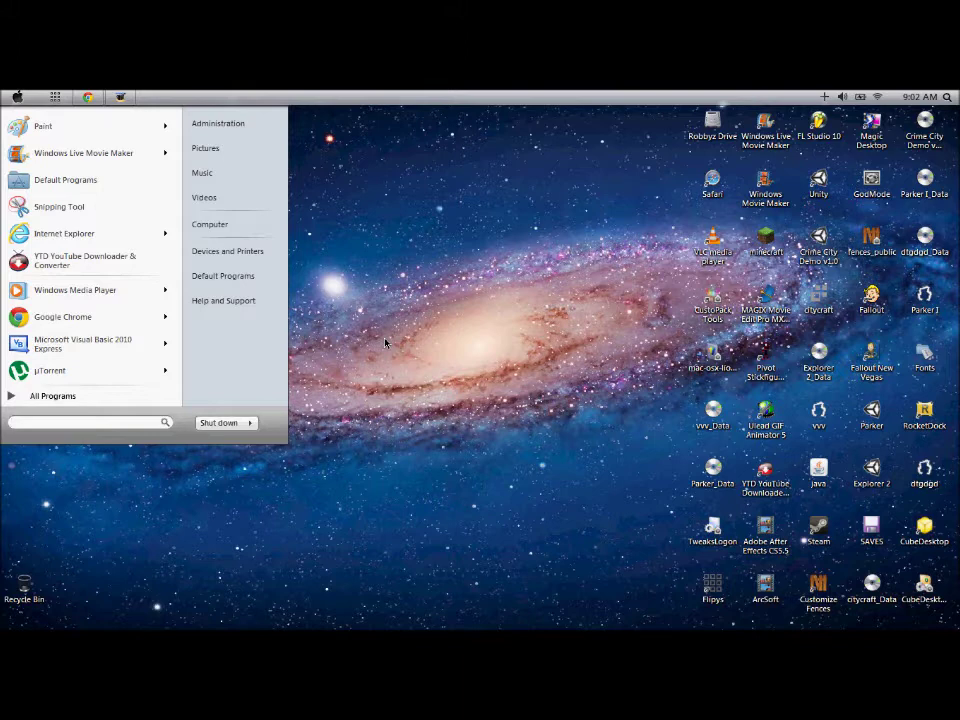
Dismiss the desktop context menu and reopen the Start menu with its empty search box
left_click(385, 343)
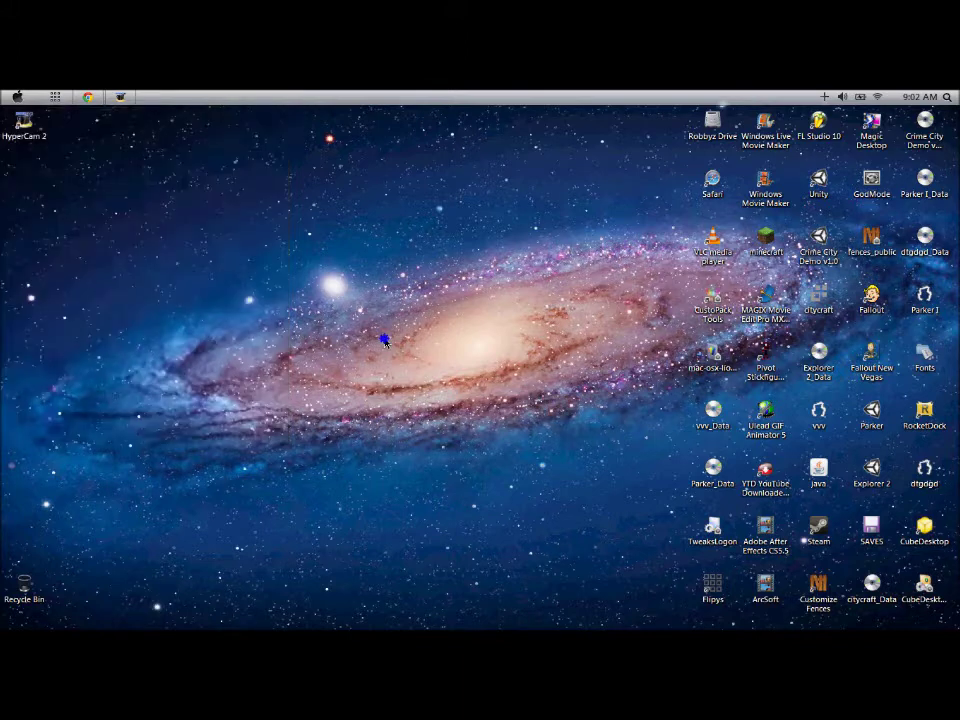
right_click(385, 343)
left_click(284, 265)
left_click(15, 95)
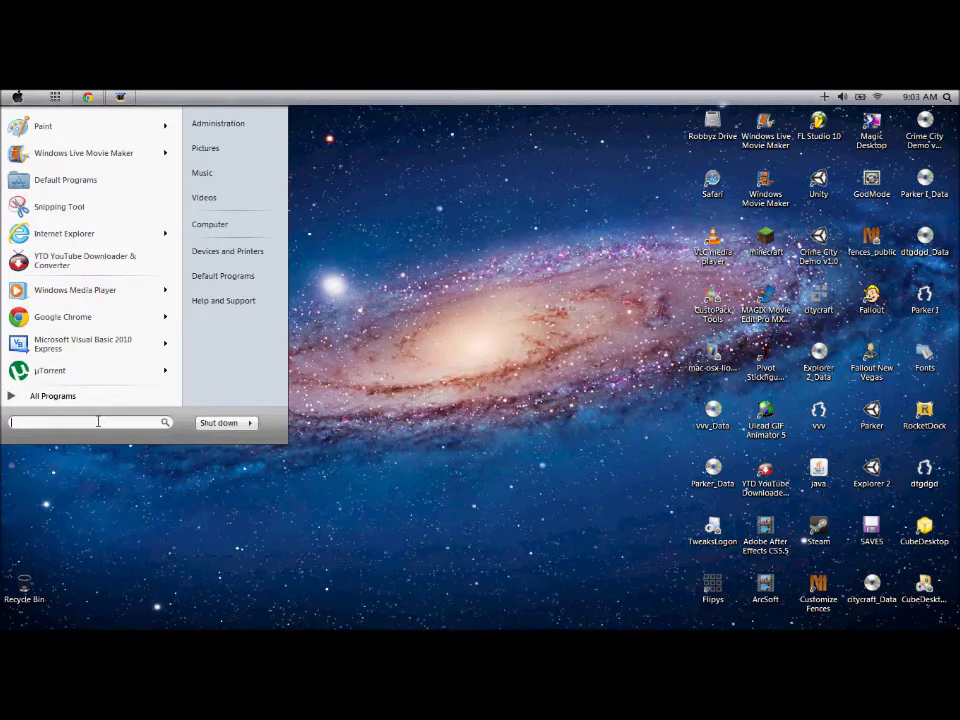
Search for %appdata% and open the Roaming folder in Explorer
type("%%")
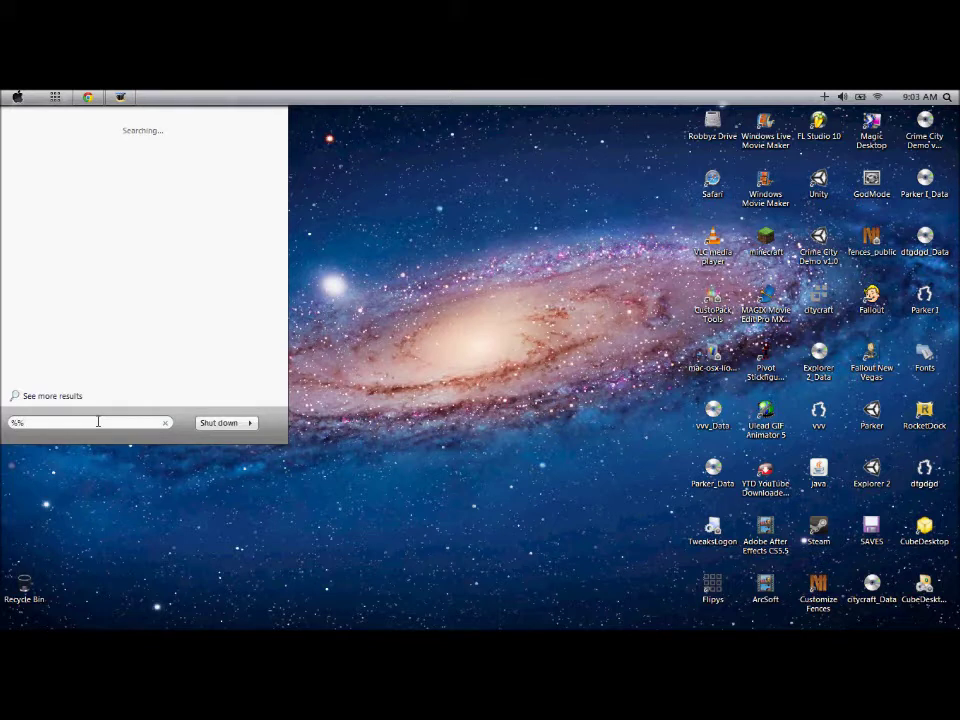
type("app")
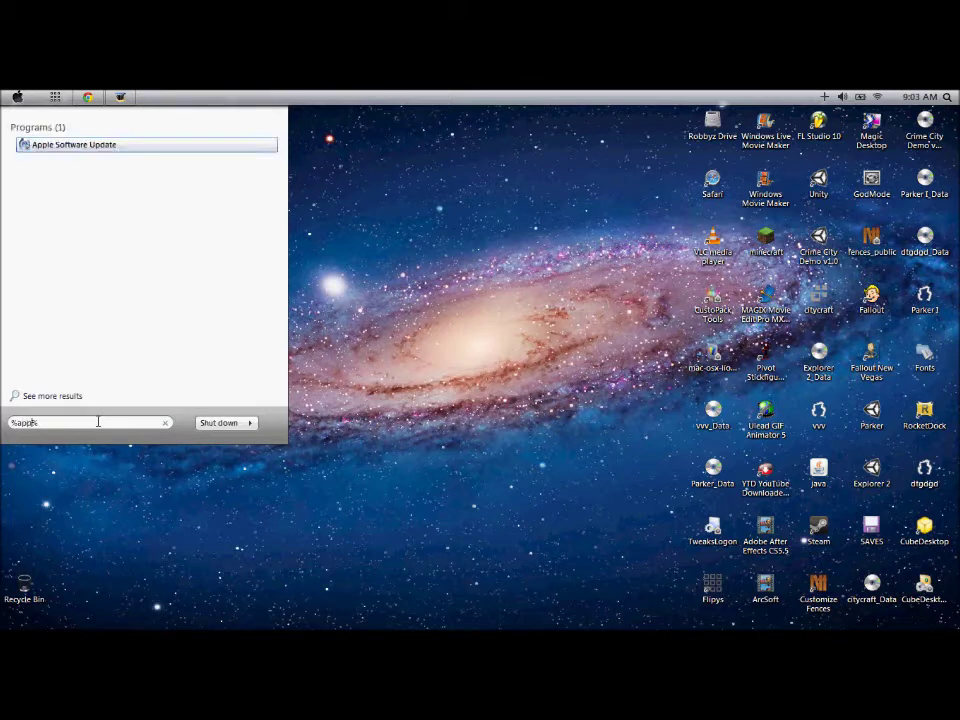
type("data")
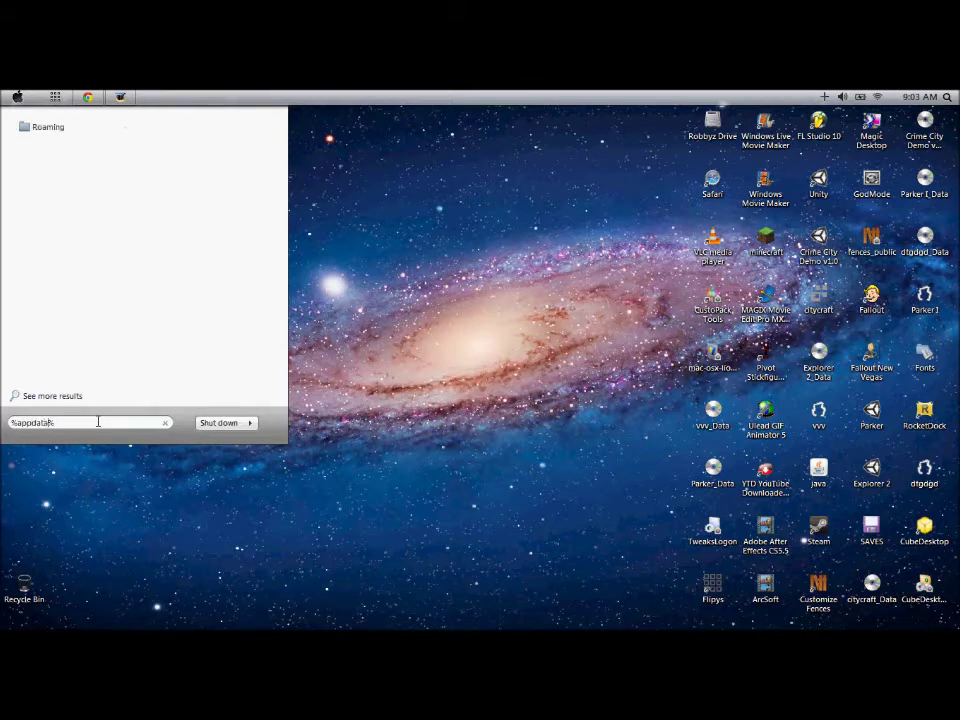
key("Return")
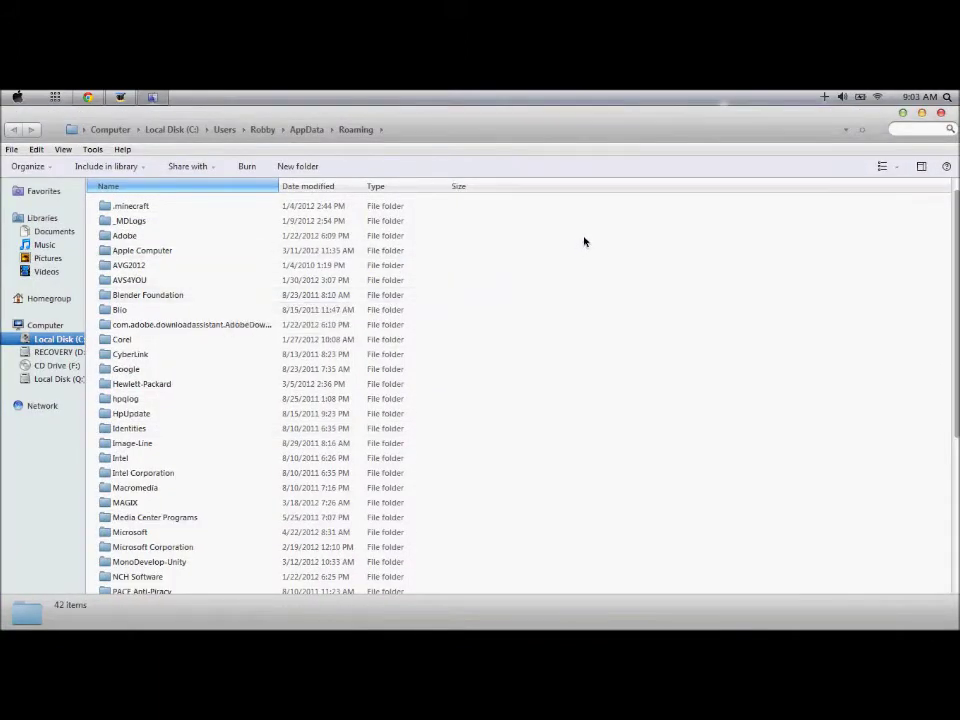
Open the .minecraft folder and then its texturepacks folder
double_click(403, 206)
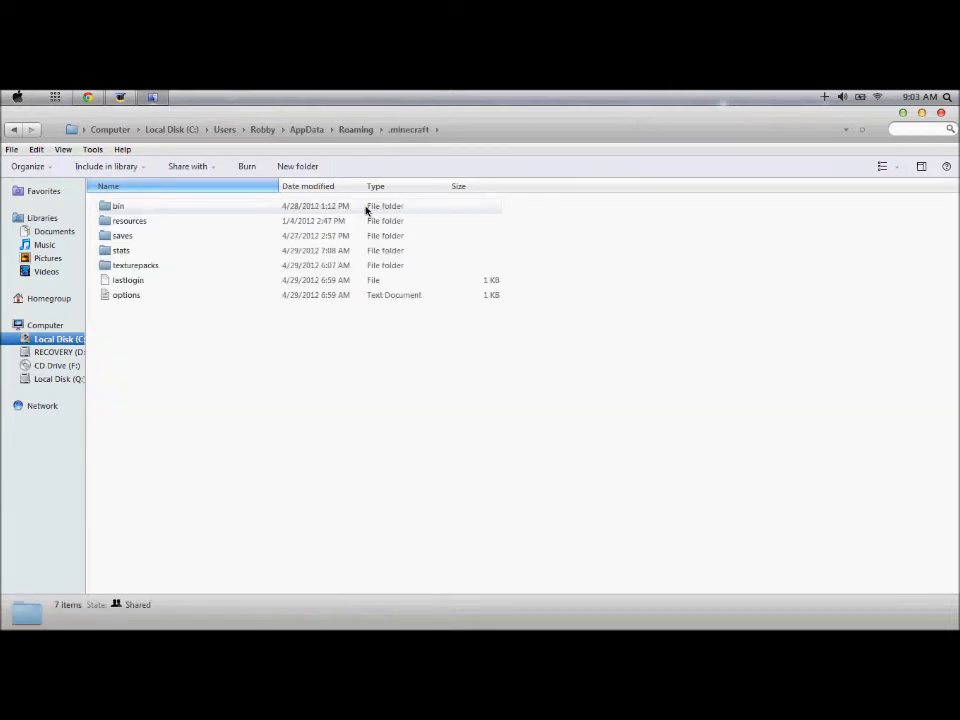
left_click(285, 268)
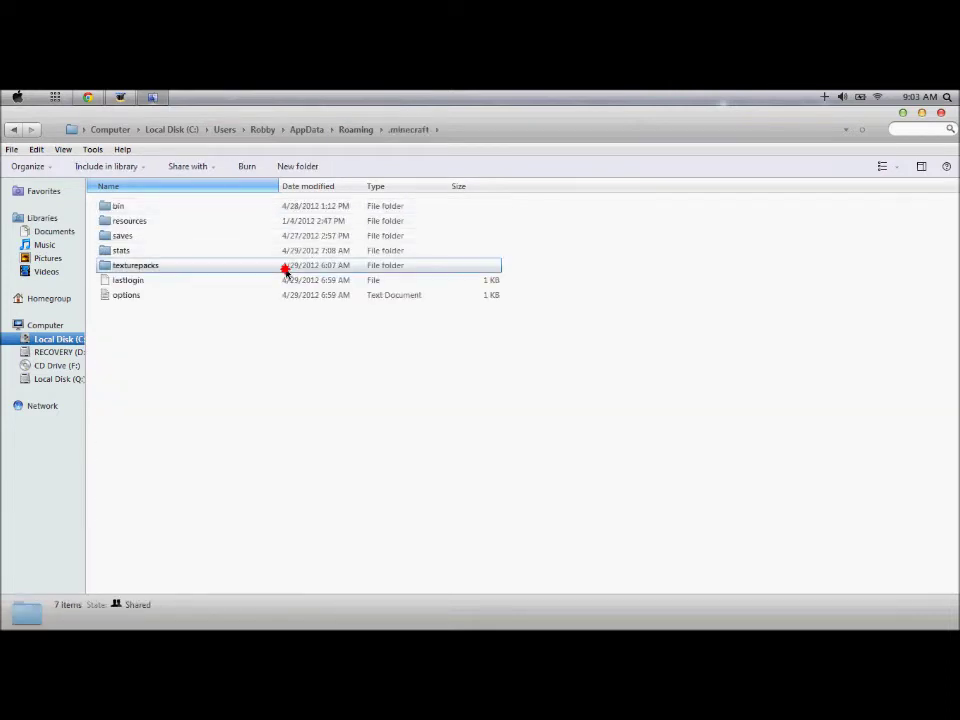
double_click(285, 268)
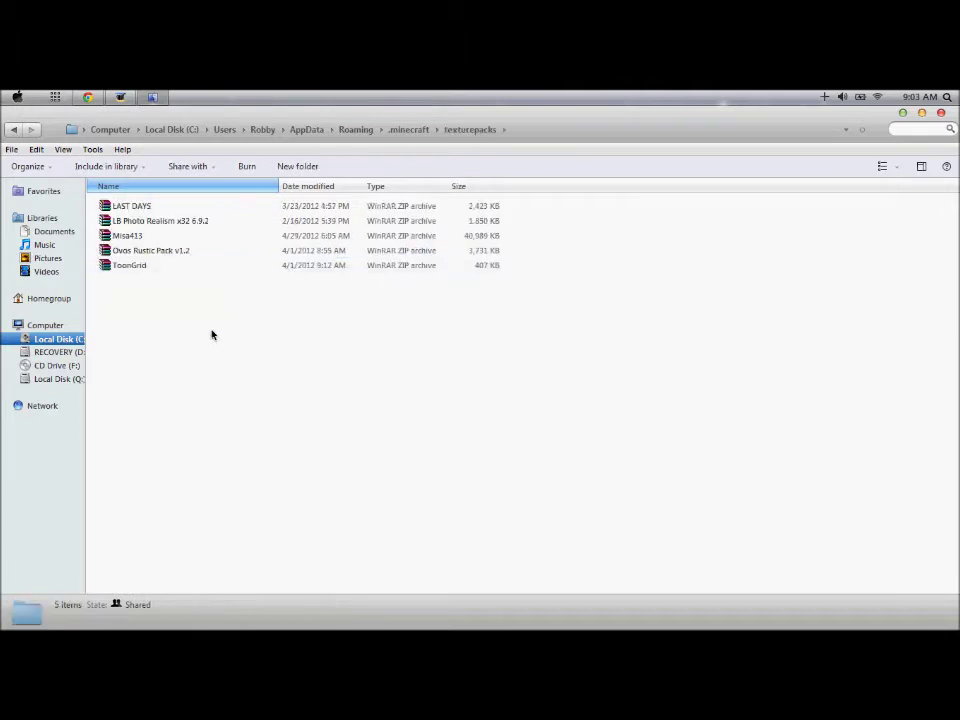
Go back to .minecraft, maximize the window, and open the saves folder
left_click_drag(862, 118, 579, 187)
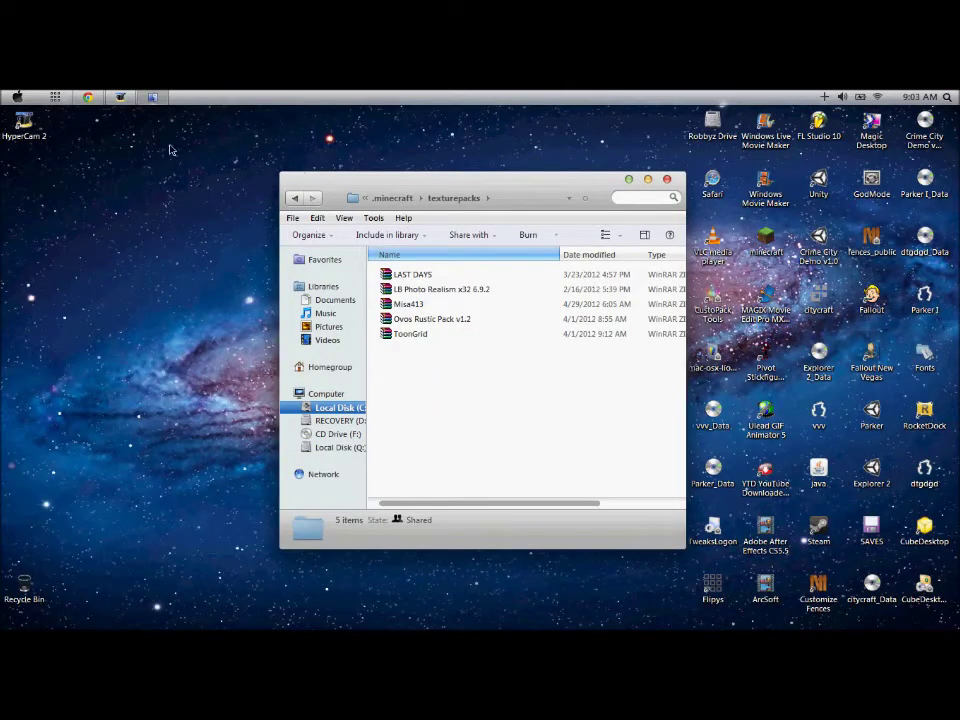
left_click(22, 134)
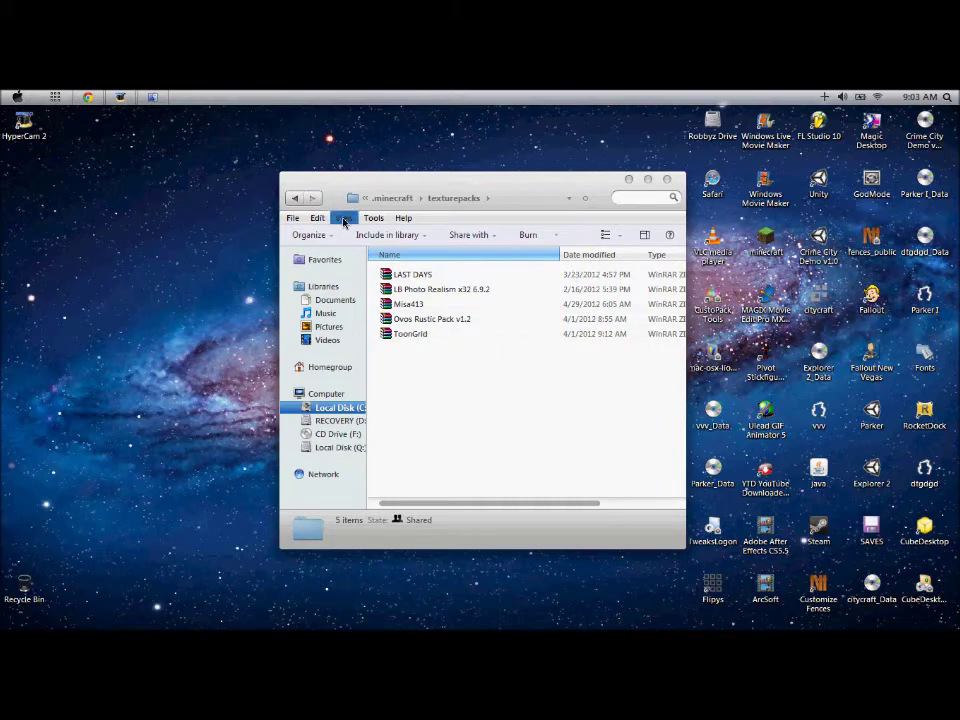
left_click(294, 198)
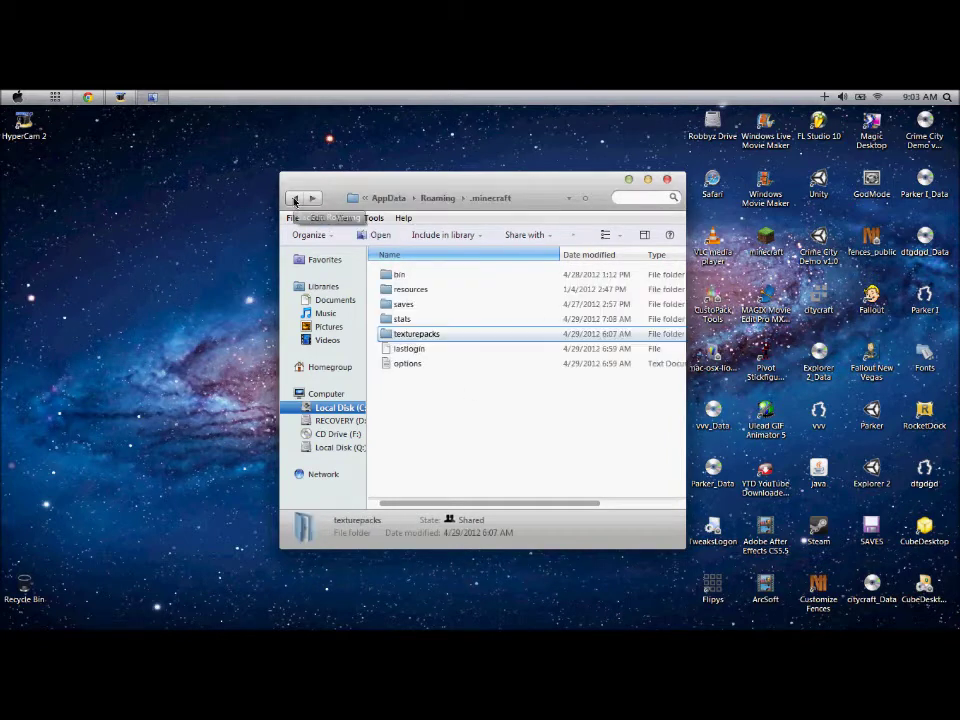
double_click(585, 188)
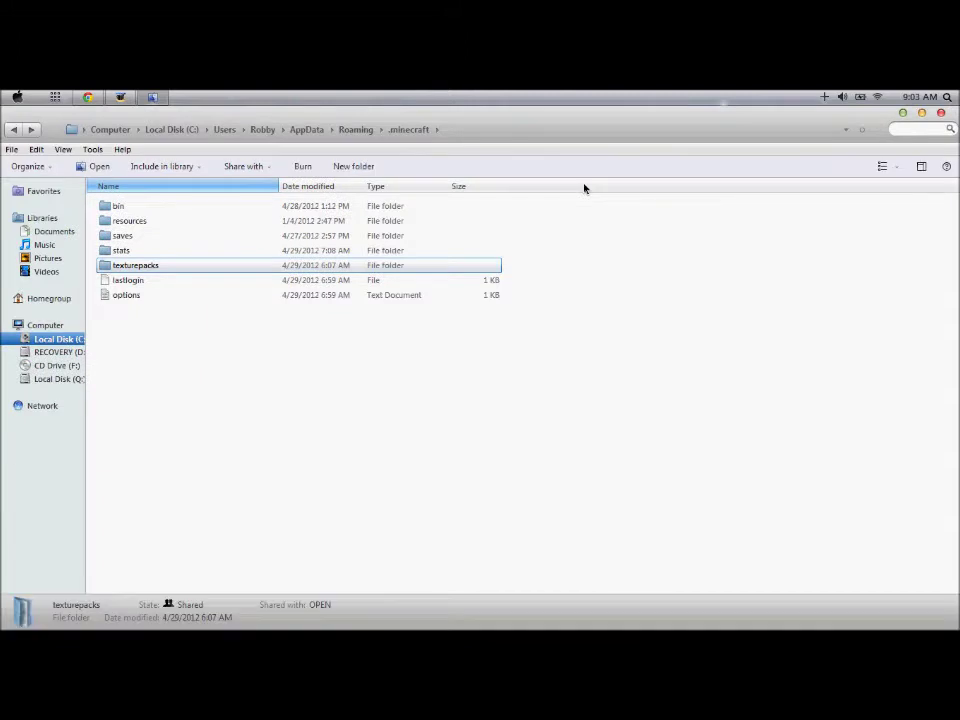
double_click(399, 237)
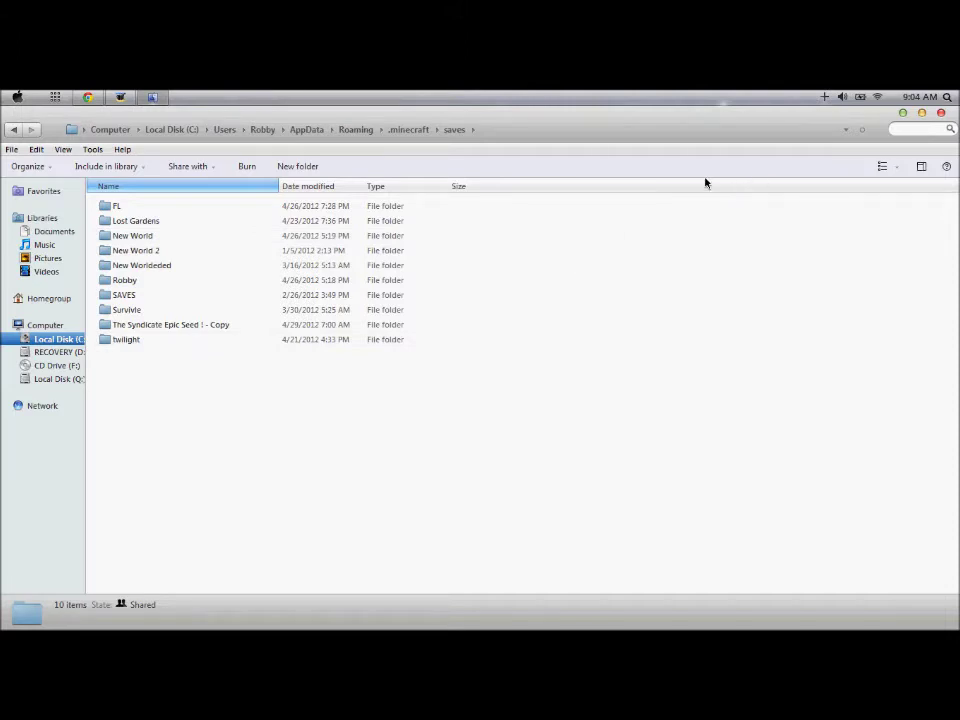
Close Explorer and search Google in Chrome for 'minecraft world seeds'
left_click(902, 114)
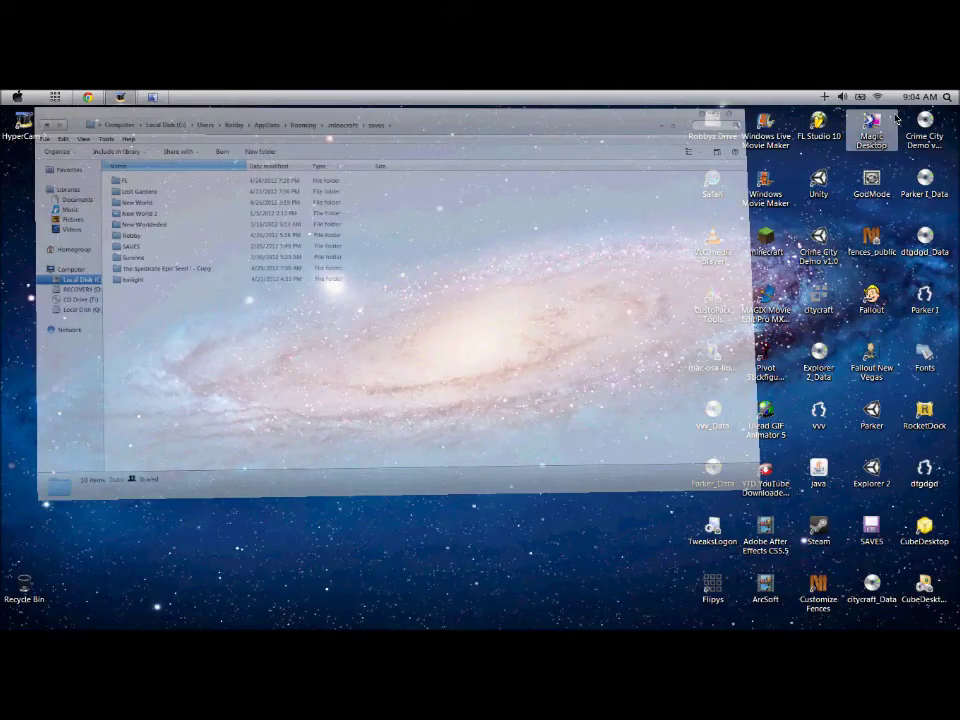
left_click(88, 98)
mouse_move(365, 208)
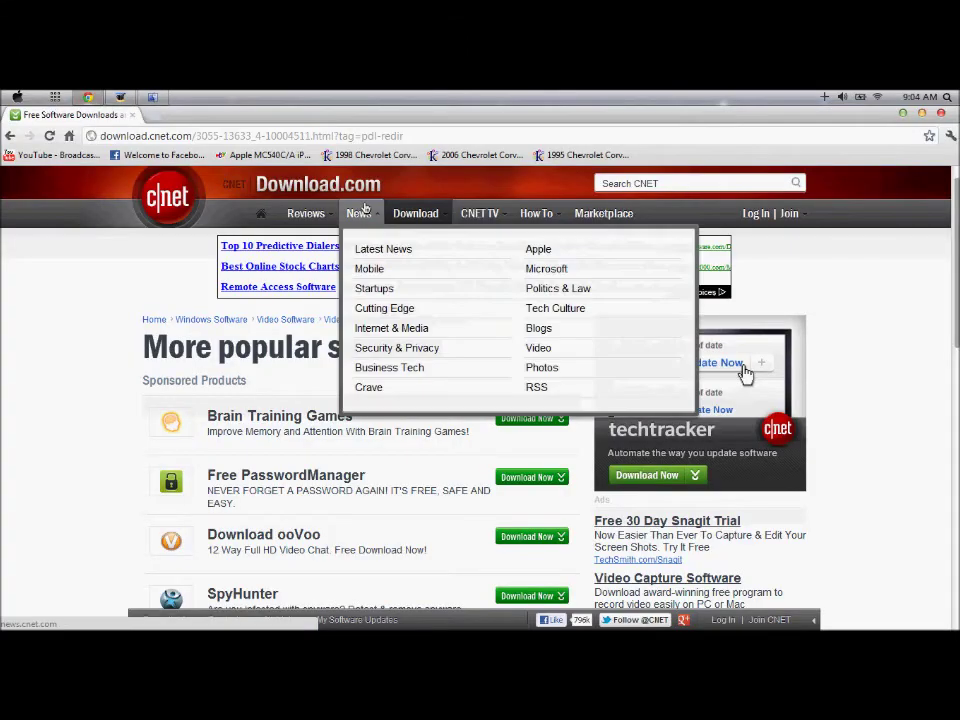
left_click(287, 135)
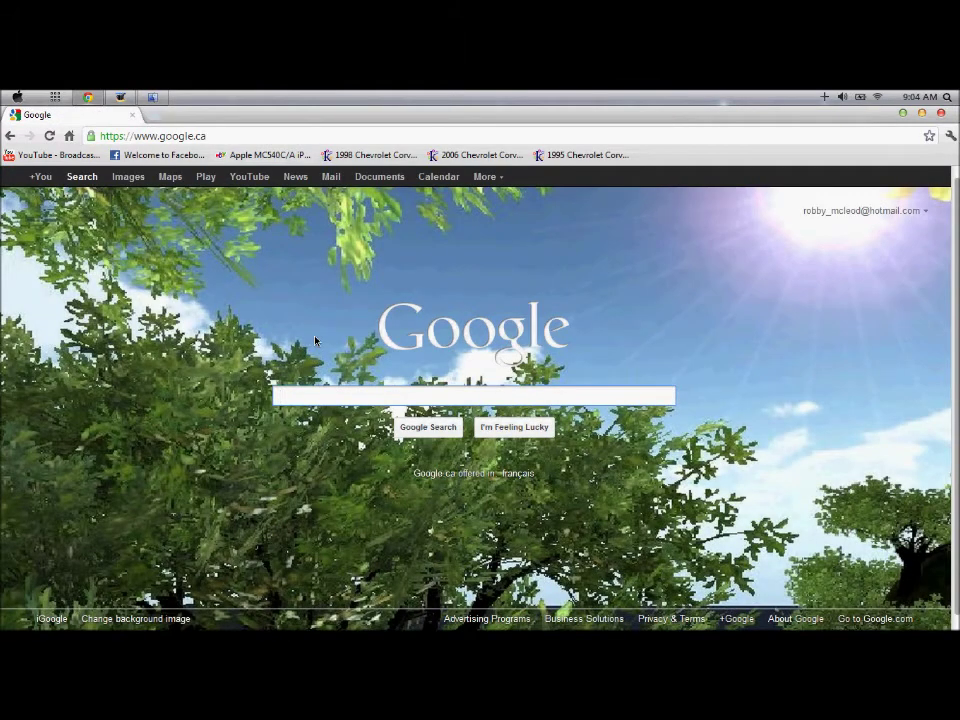
type("mine")
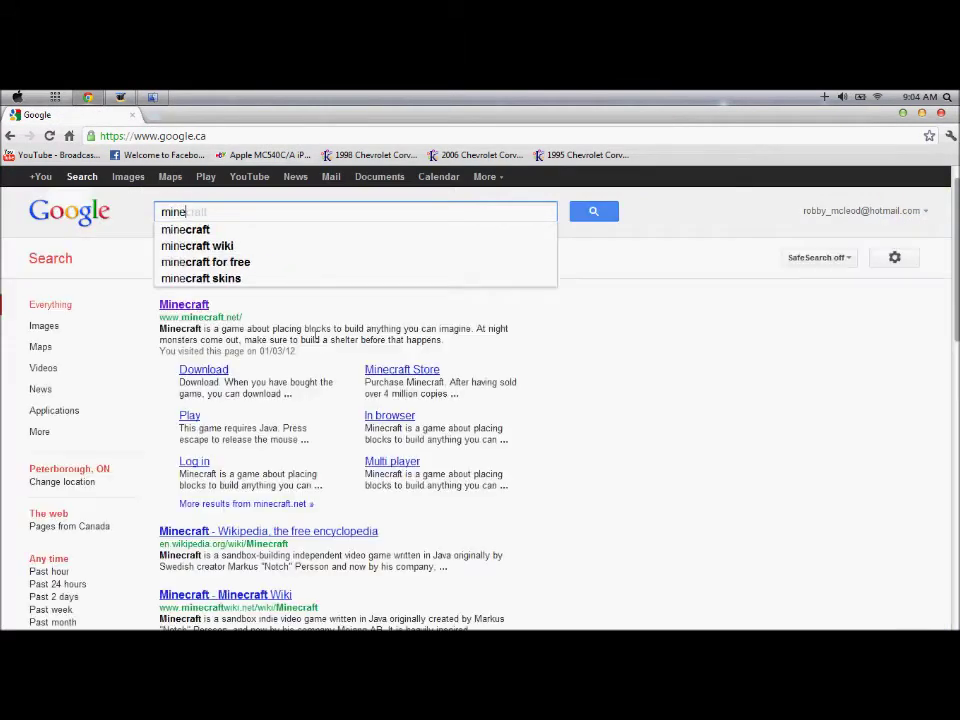
type("craft wo")
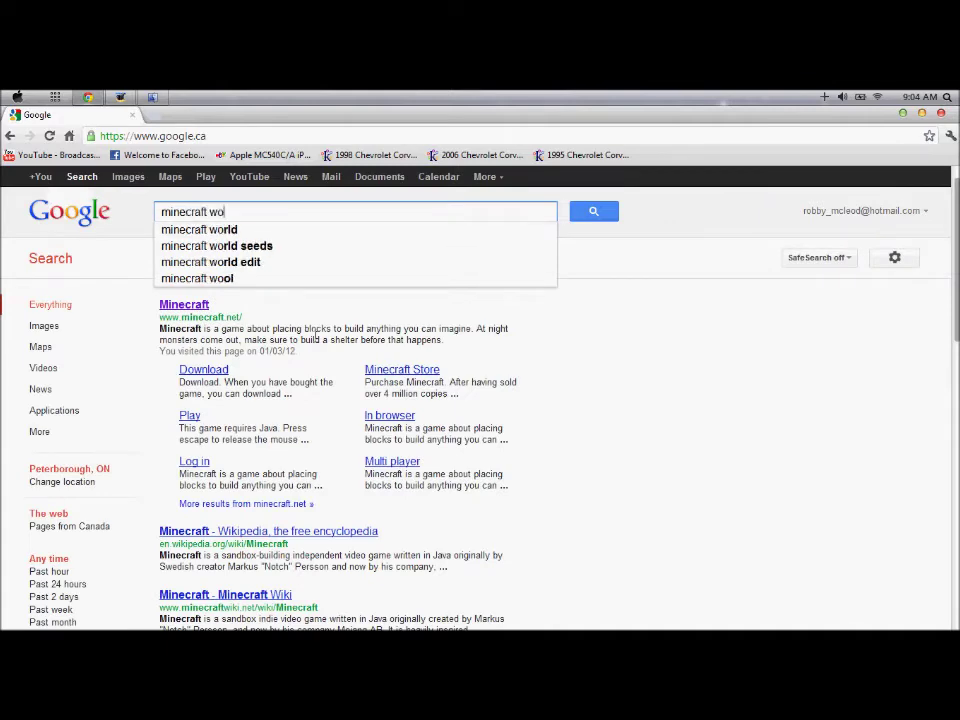
type("rld")
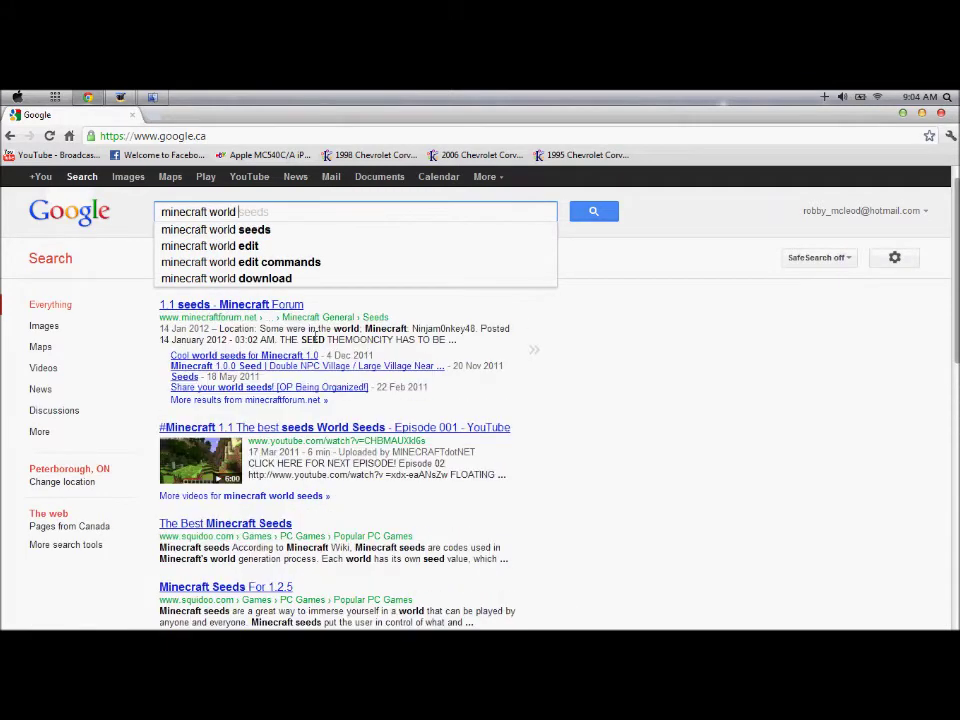
key("Down")
key("Return")
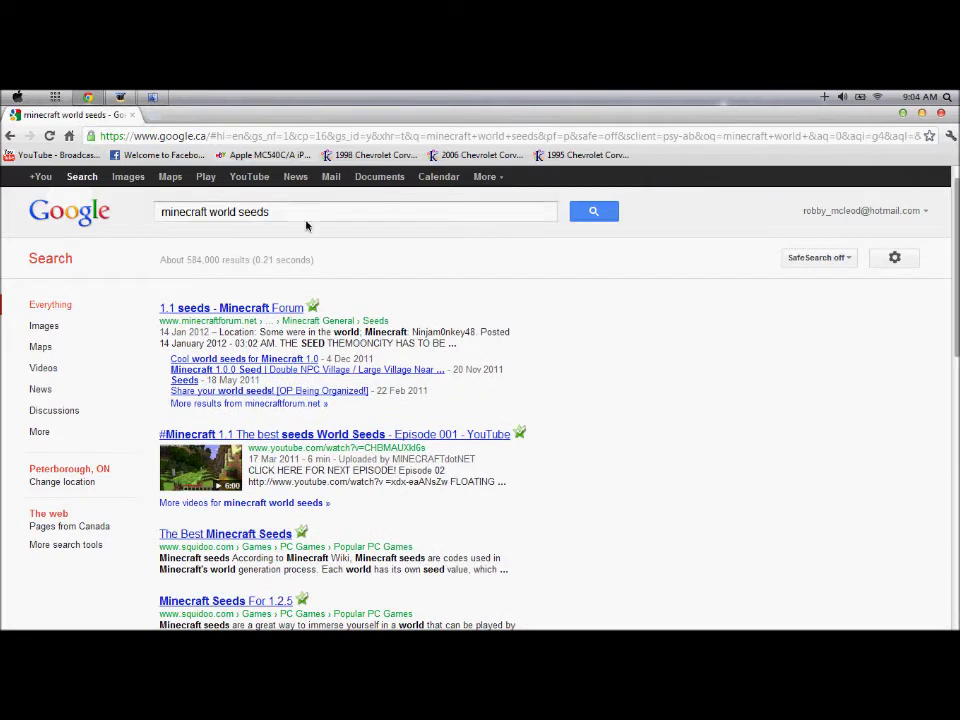
Change the search to 'minecraft world download' and run it
double_click(306, 214)
key("BackSpace")
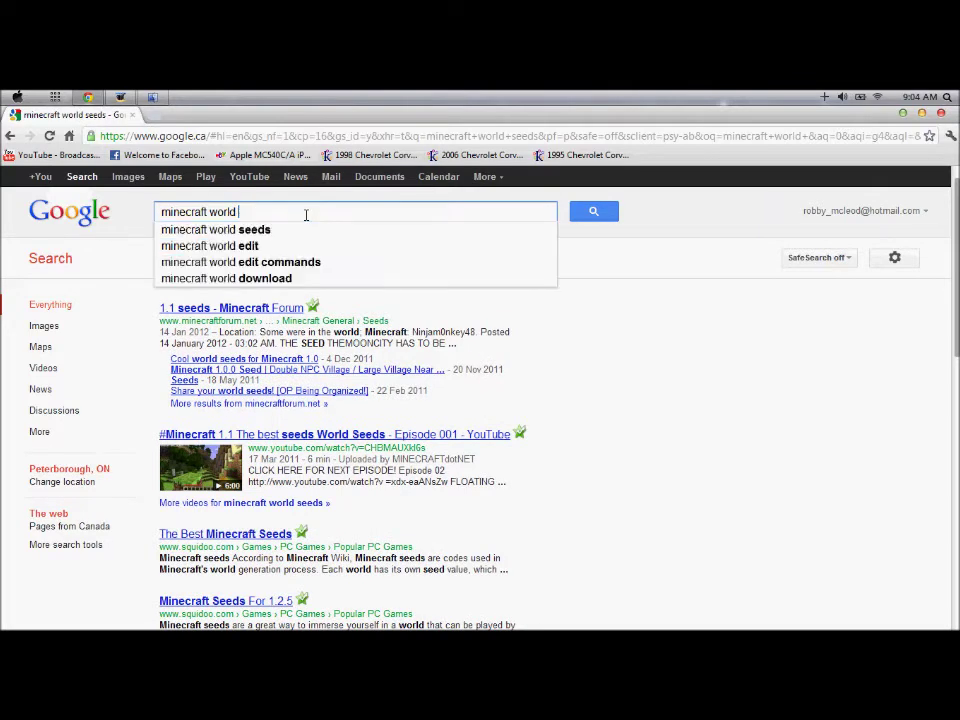
type("d")
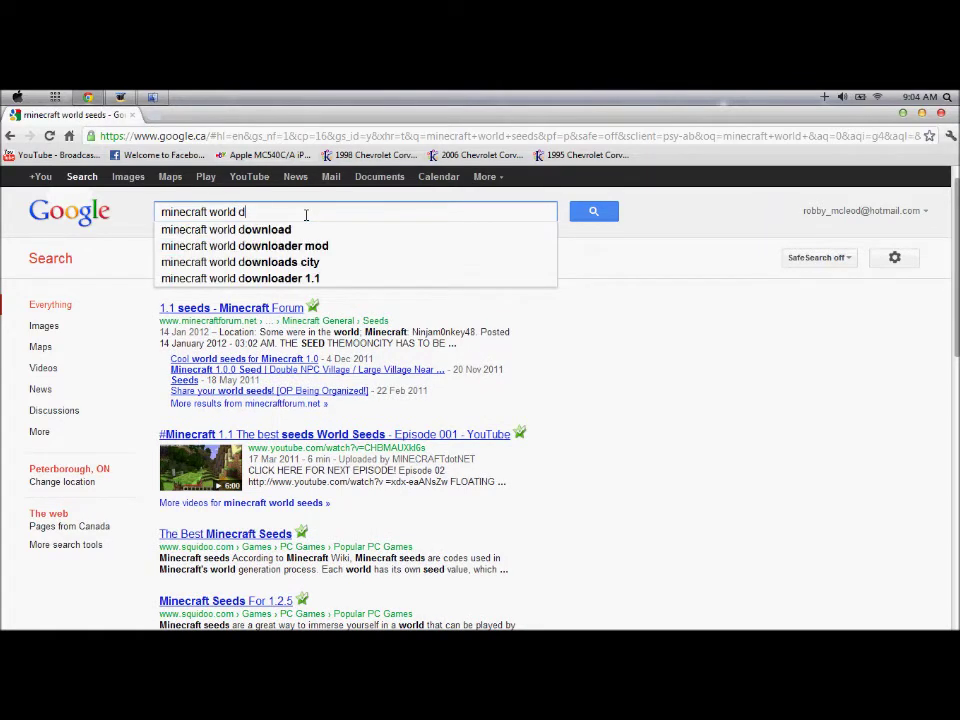
key("Down")
key("Return")
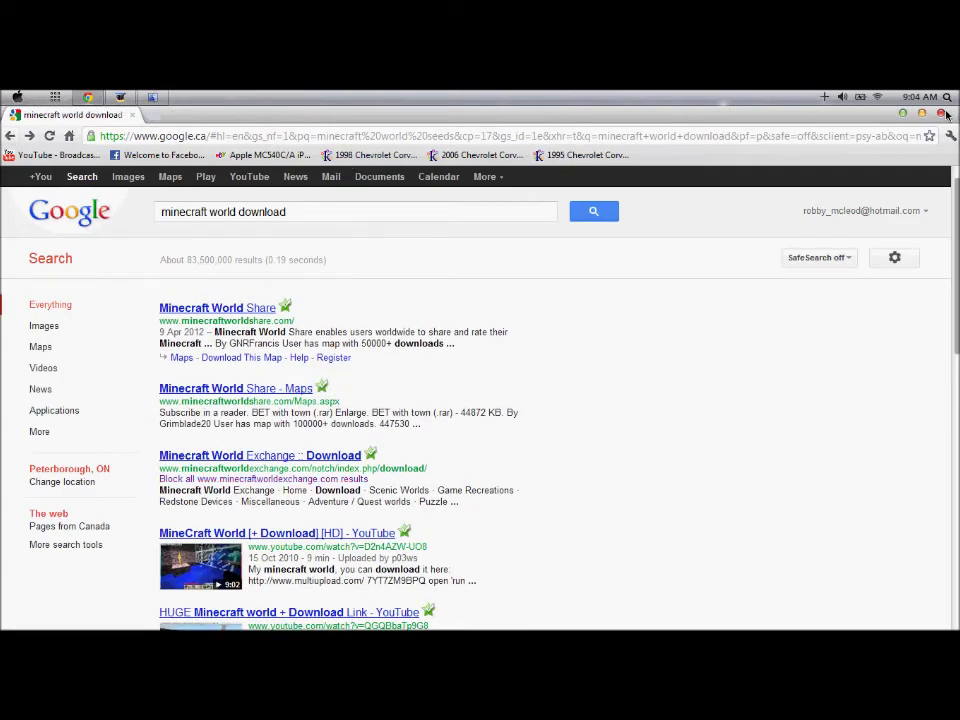
Close Chrome and return to the .minecraft saves folder window
left_click(944, 114)
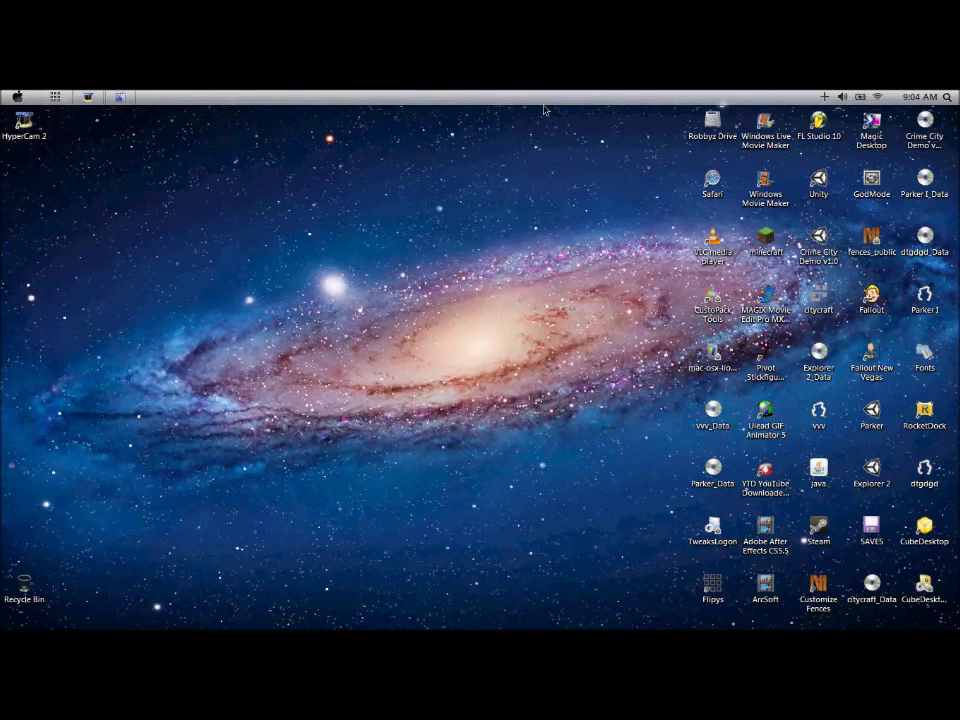
left_click(97, 97)
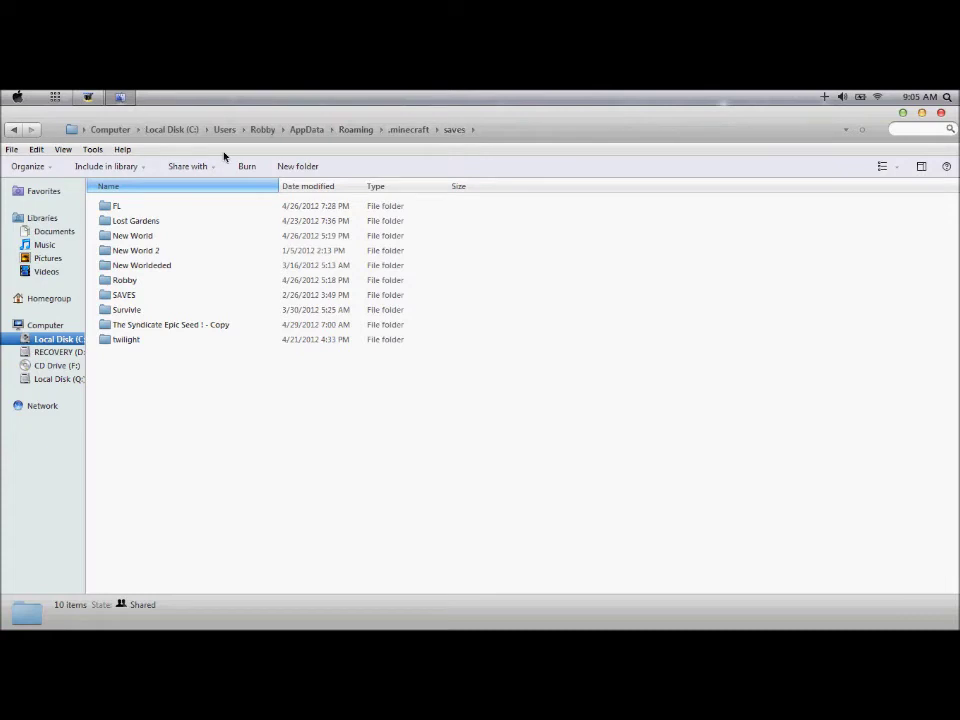
Show the saves folder's full path in the address bar, then close the window
left_click(535, 131)
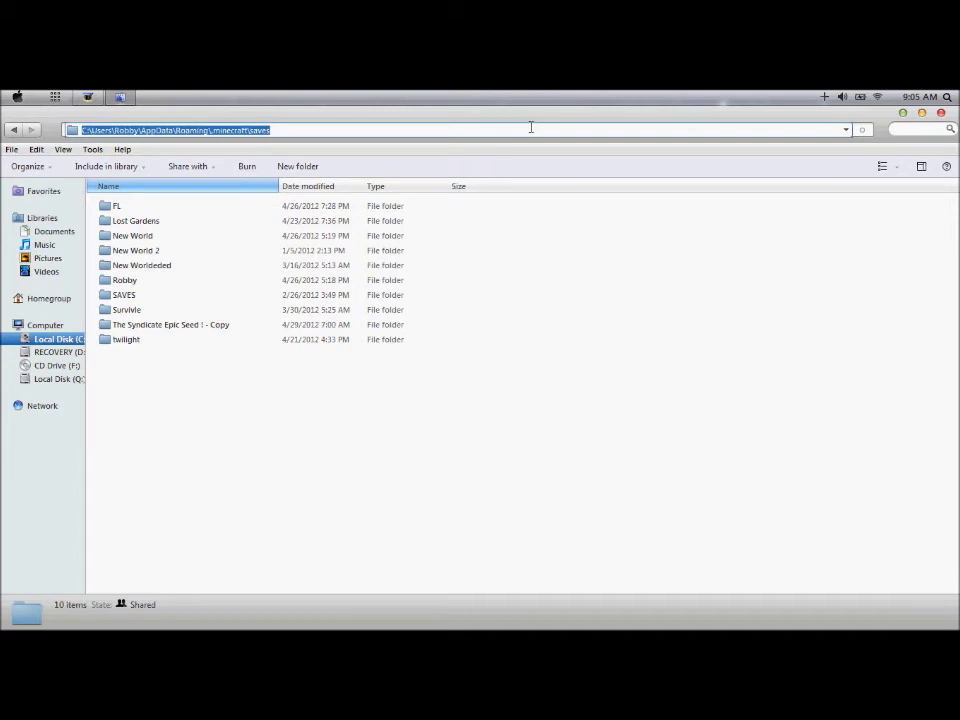
left_click(591, 259)
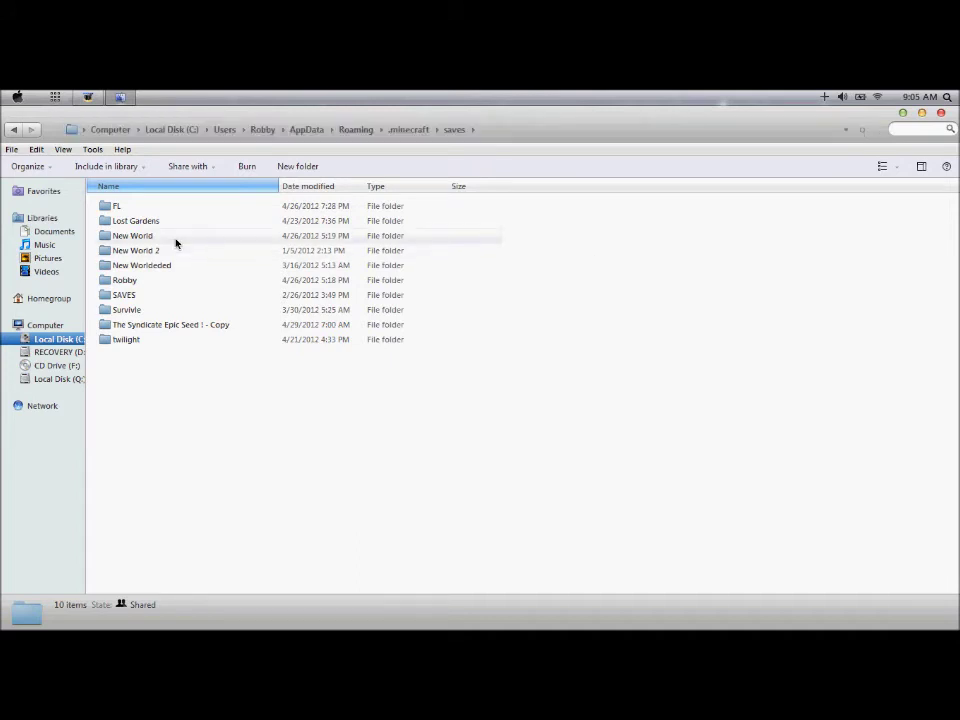
mouse_move(182, 236)
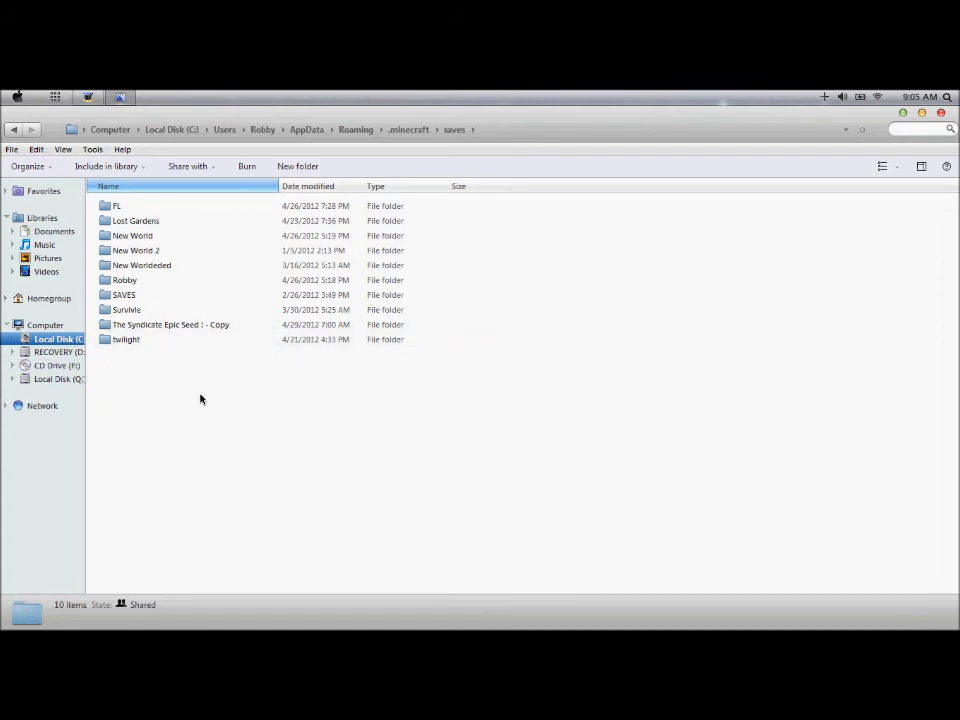
right_click(251, 363)
left_click(190, 460)
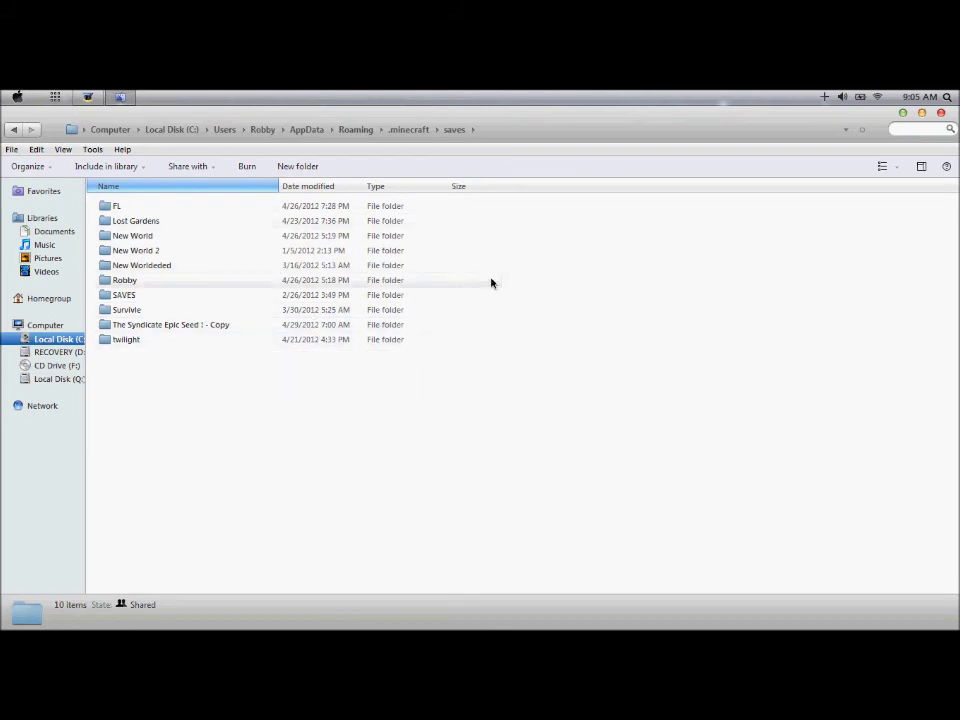
left_click(943, 115)
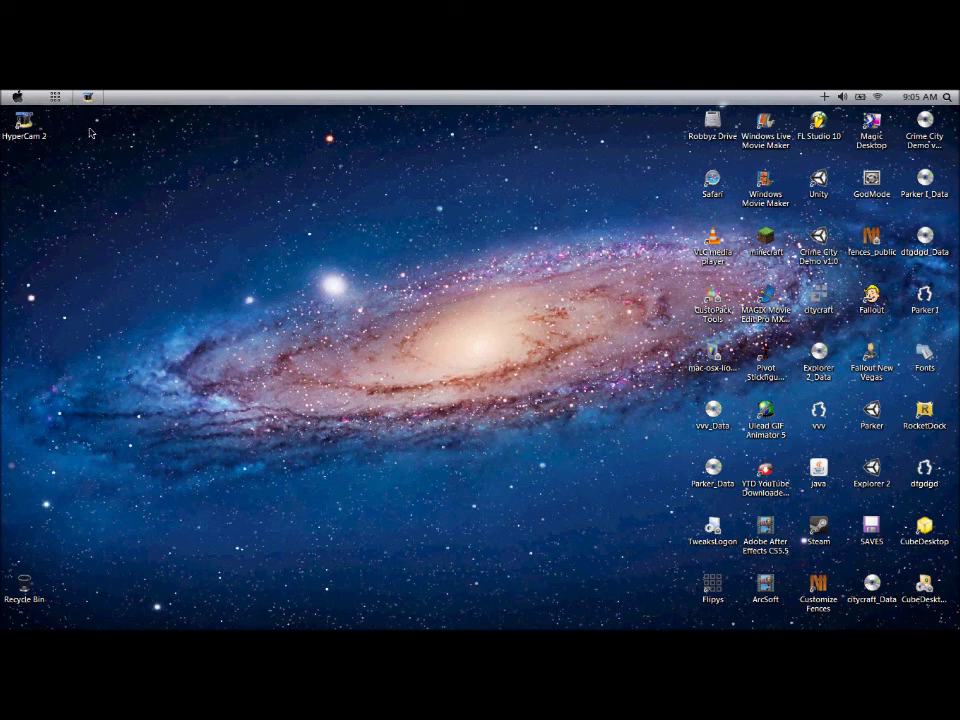
Bring up the HyperCam 2 taskbar menu with its pin and close options
mouse_move(89, 107)
right_click(89, 106)
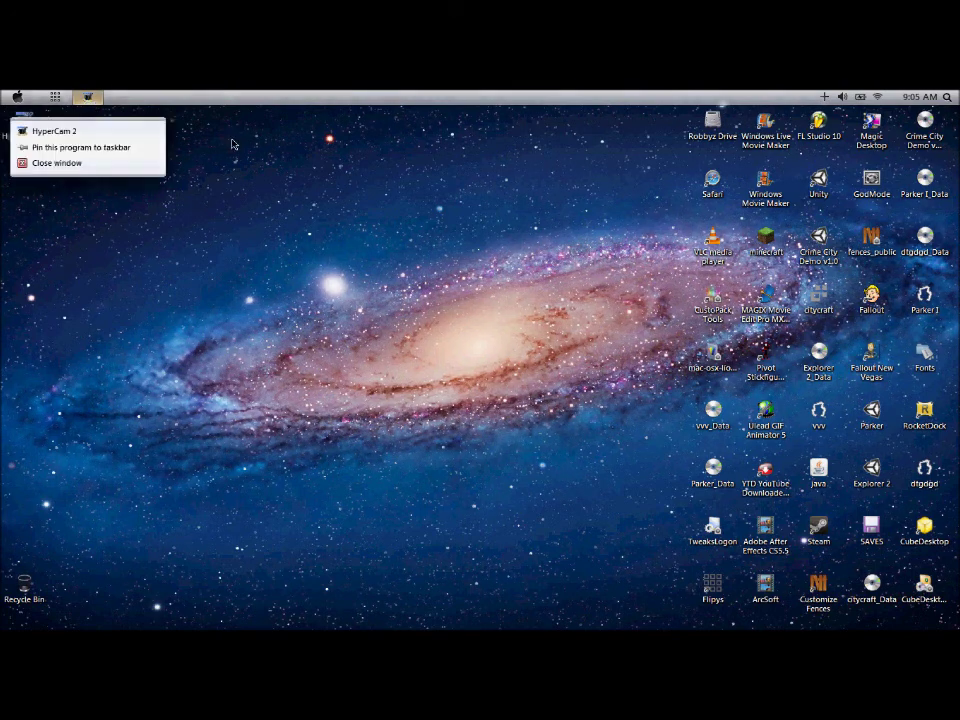